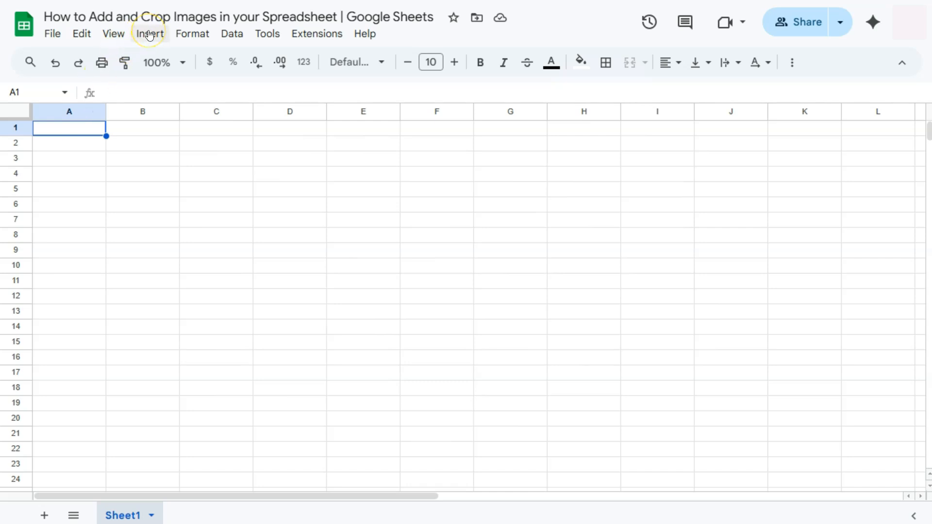
Start inserting an image in cell A1 and search Google Images for "button".
{"action": "left_click", "coordinate": [149, 34]}
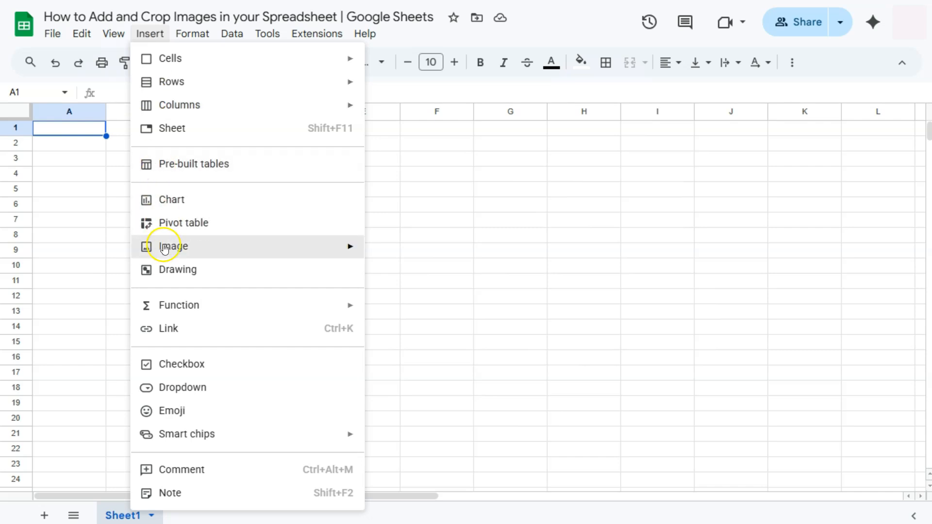
{"action": "mouse_move", "coordinate": [166, 254]}
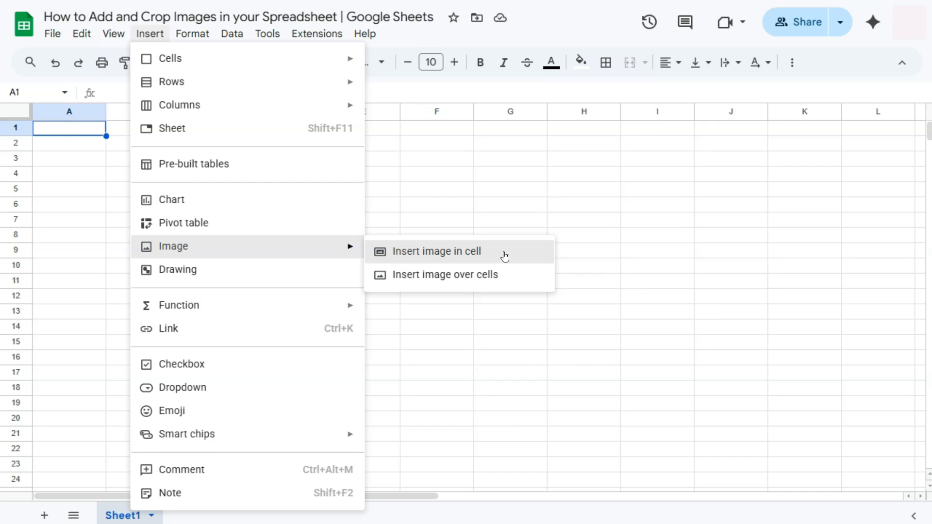
{"action": "left_click", "coordinate": [482, 250]}
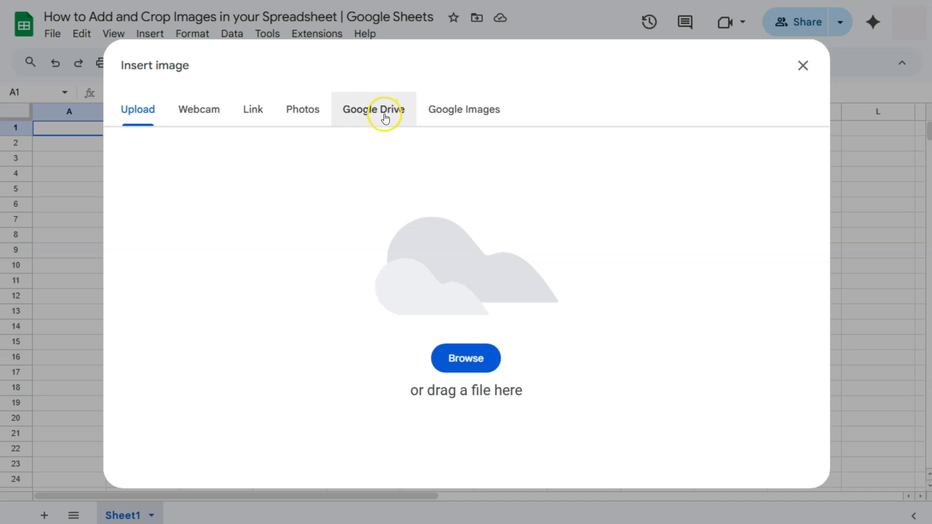
{"action": "left_click", "coordinate": [479, 116]}
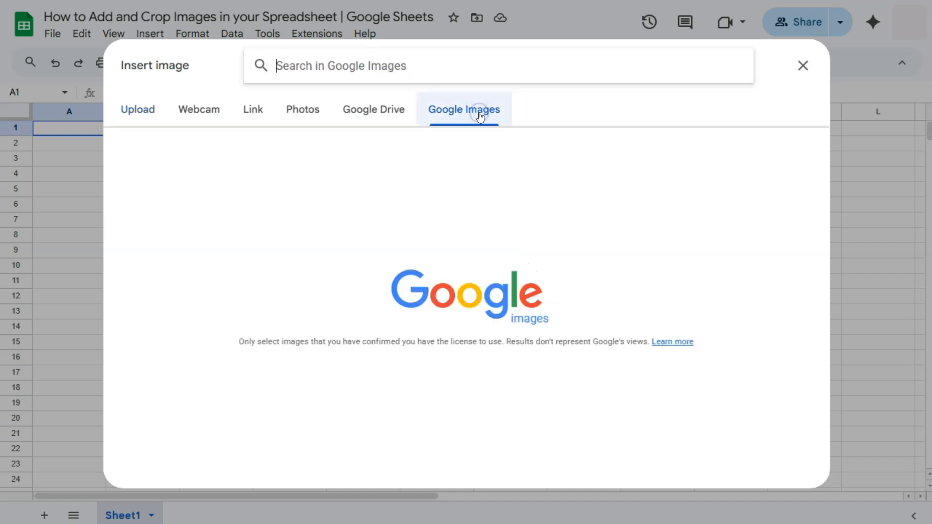
{"action": "left_click", "coordinate": [345, 63]}
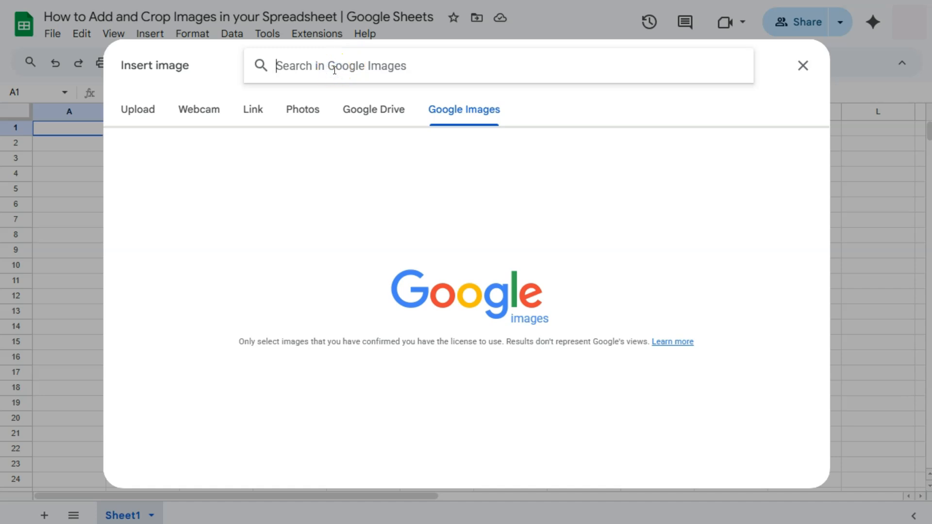
{"action": "type", "text": "button"}
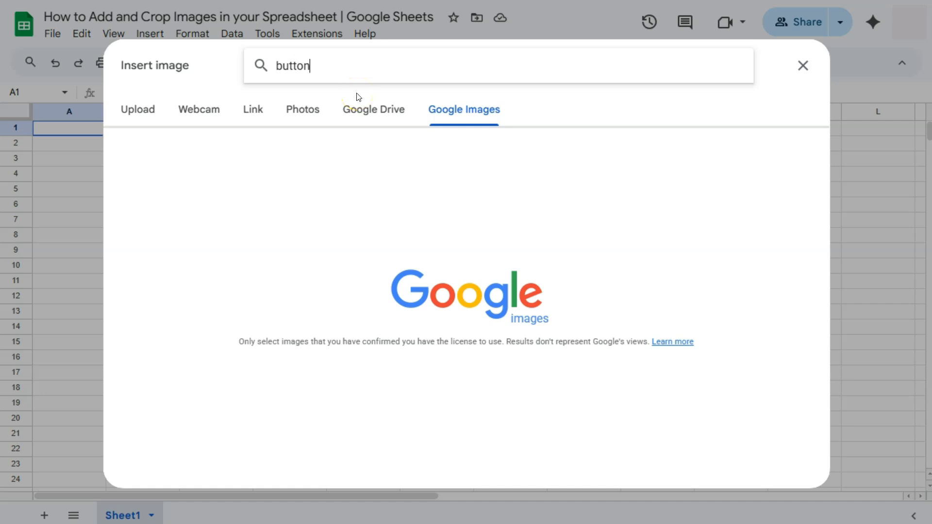
{"action": "key", "text": "Return"}
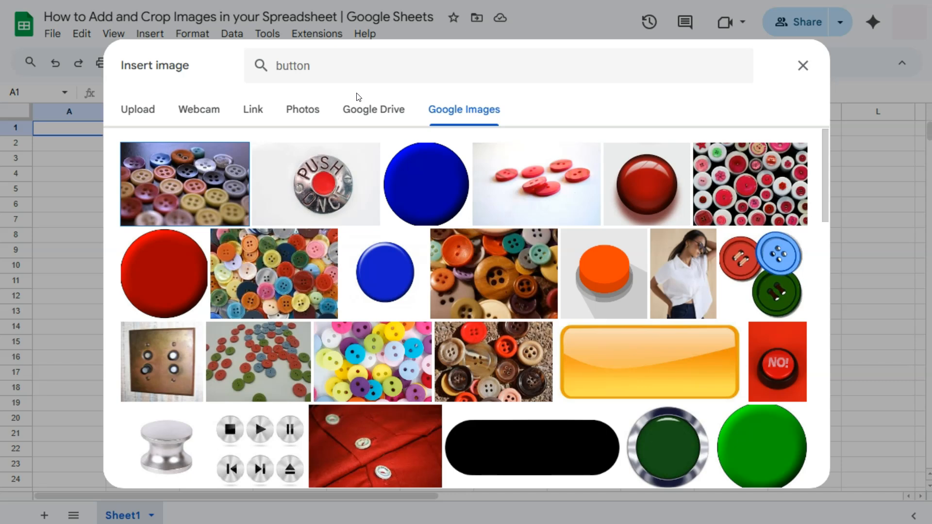
Insert the glossy dark red button picture with the silver rim into cell A1.
{"action": "scroll", "coordinate": [593, 306], "scroll_direction": "down", "scroll_amount": 6}
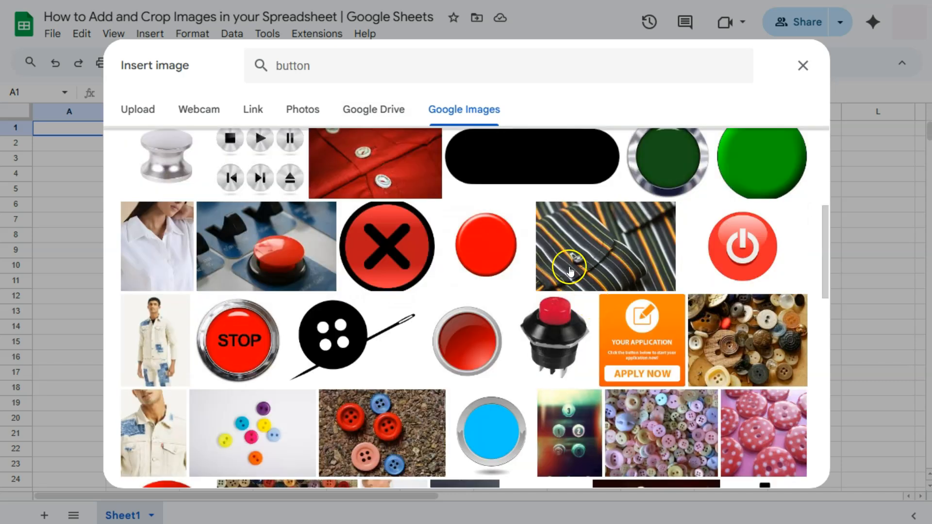
{"action": "left_click", "coordinate": [483, 335]}
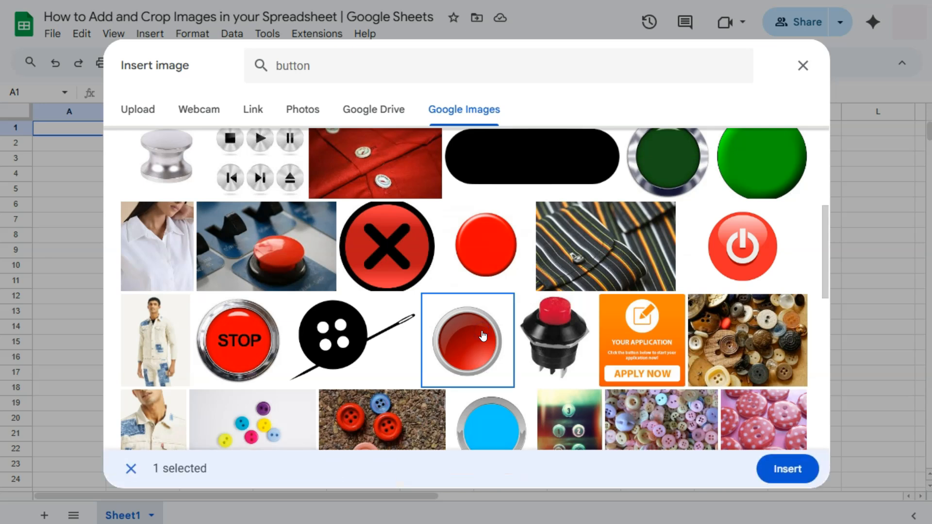
{"action": "left_click", "coordinate": [790, 470]}
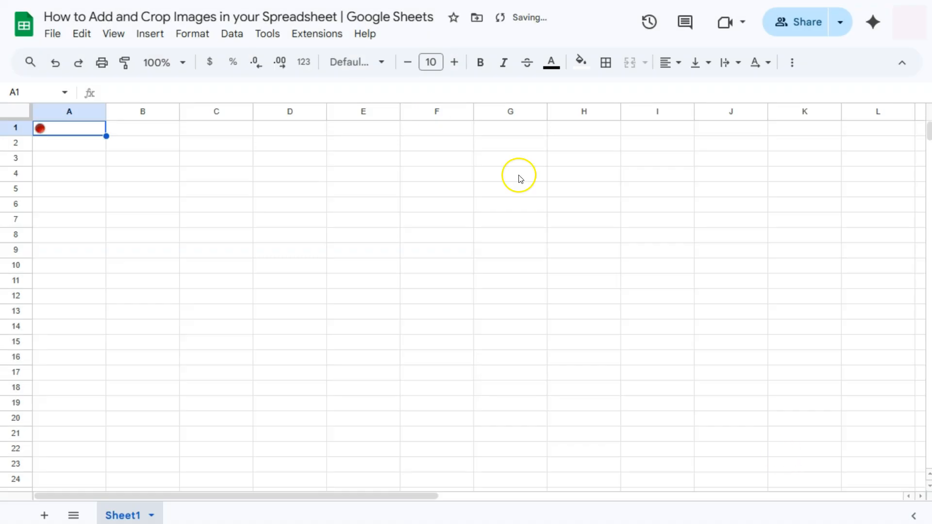
Make row 1 about four and a half times taller to enlarge the button picture in cell A1.
{"action": "left_click", "coordinate": [157, 62]}
{"action": "left_click", "coordinate": [161, 228]}
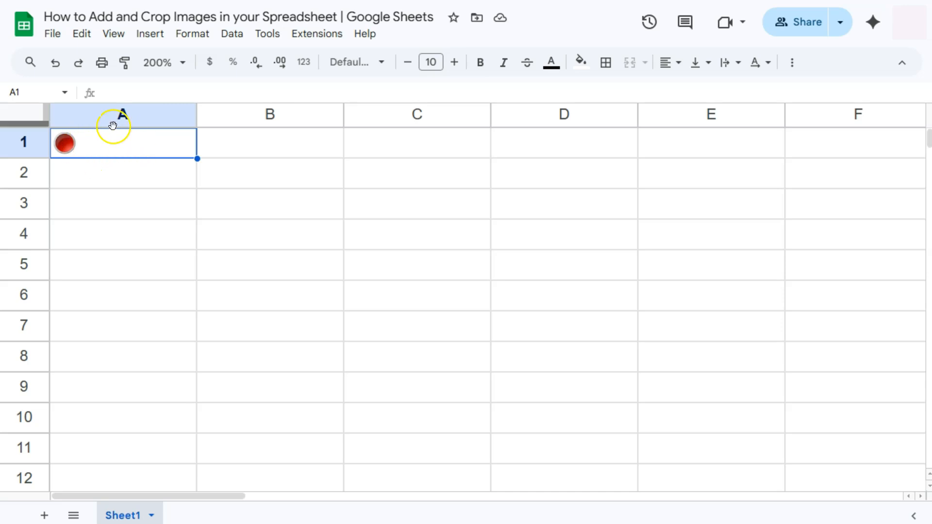
{"action": "left_click_drag", "start_coordinate": [35, 162], "coordinate": [27, 264]}
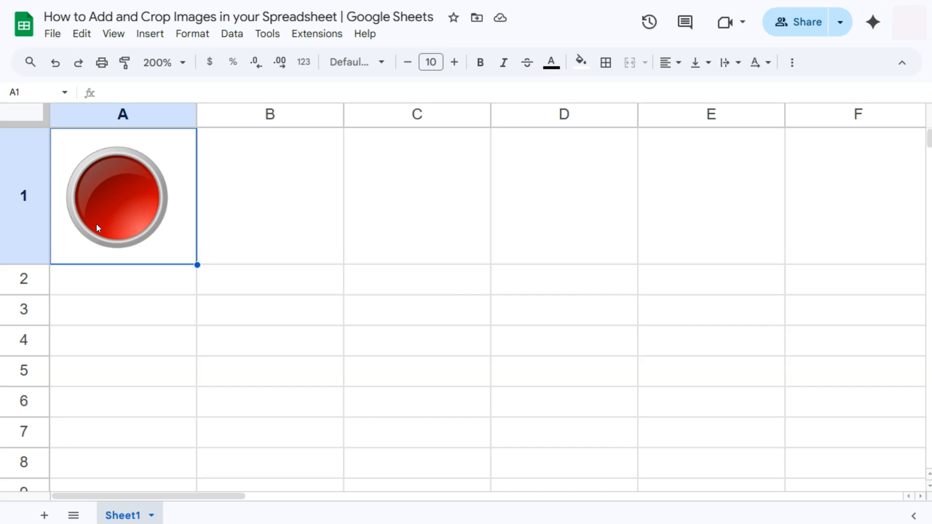
Undo and redo the row 1 height change, and return the sheet zoom to 100%.
{"action": "left_click", "coordinate": [55, 62]}
{"action": "left_click", "coordinate": [78, 62]}
{"action": "left_click", "coordinate": [164, 62]}
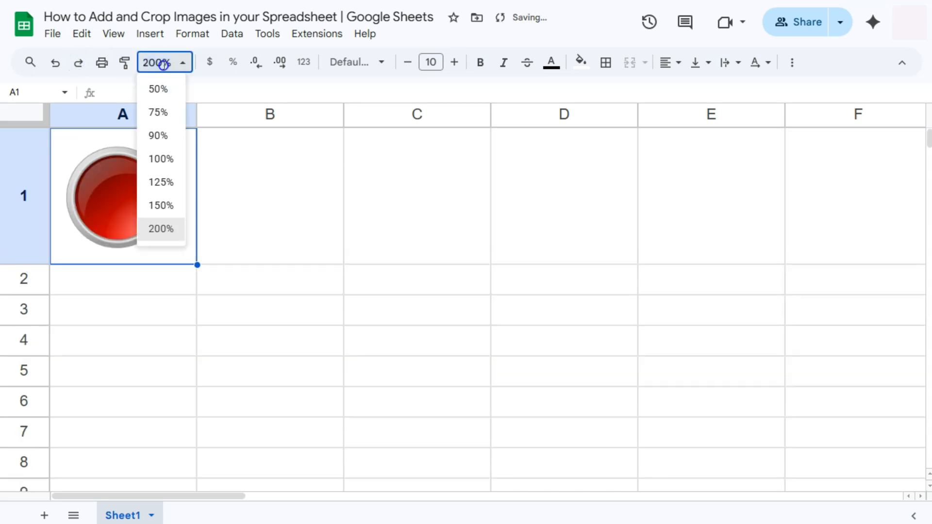
{"action": "left_click", "coordinate": [160, 158]}
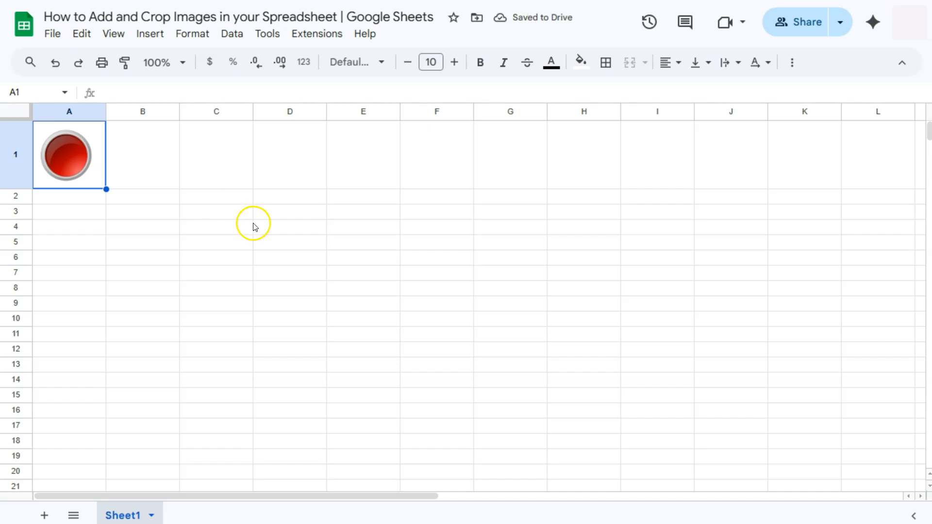
Start inserting an image over the cells and search Google Images for "button".
{"action": "left_click", "coordinate": [150, 33]}
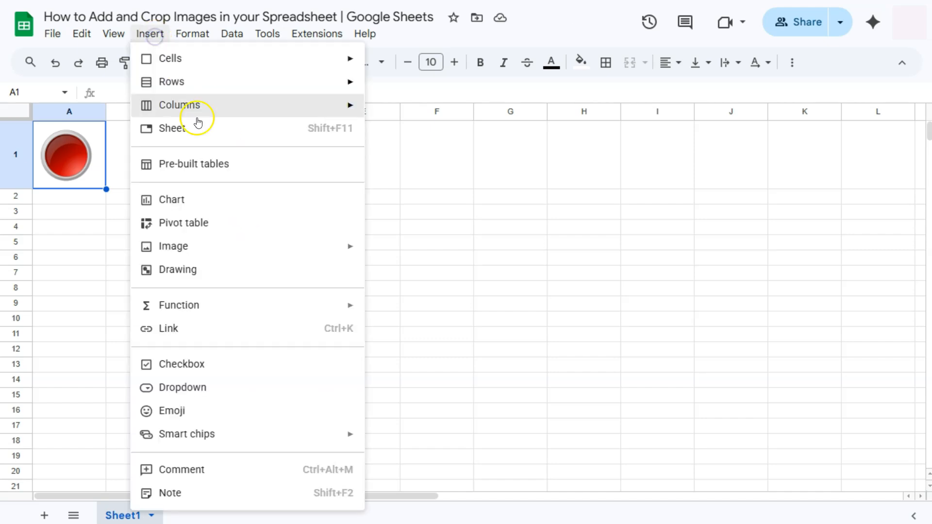
{"action": "mouse_move", "coordinate": [210, 251]}
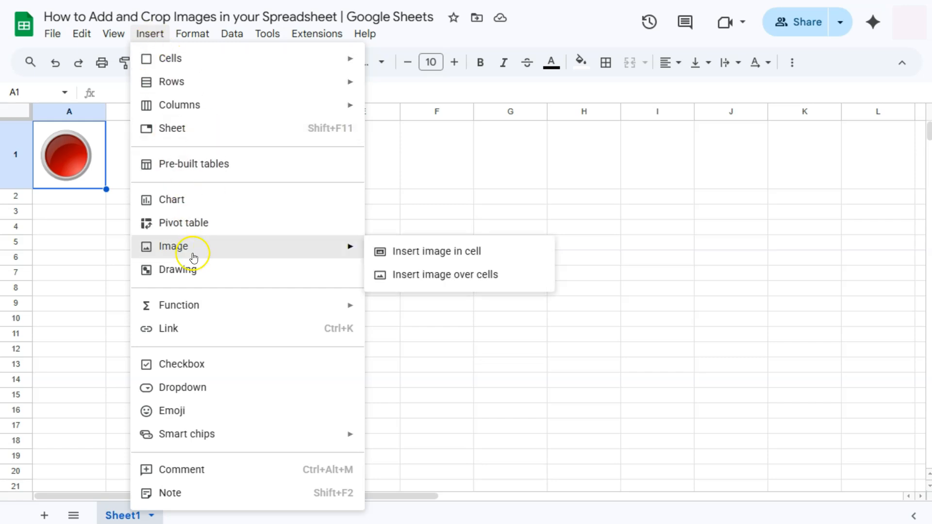
{"action": "left_click", "coordinate": [424, 285]}
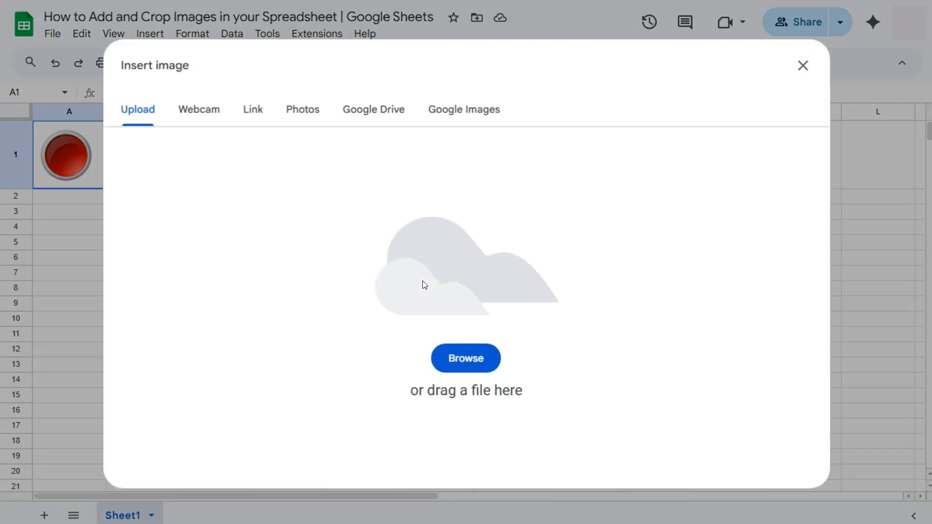
{"action": "left_click", "coordinate": [465, 120]}
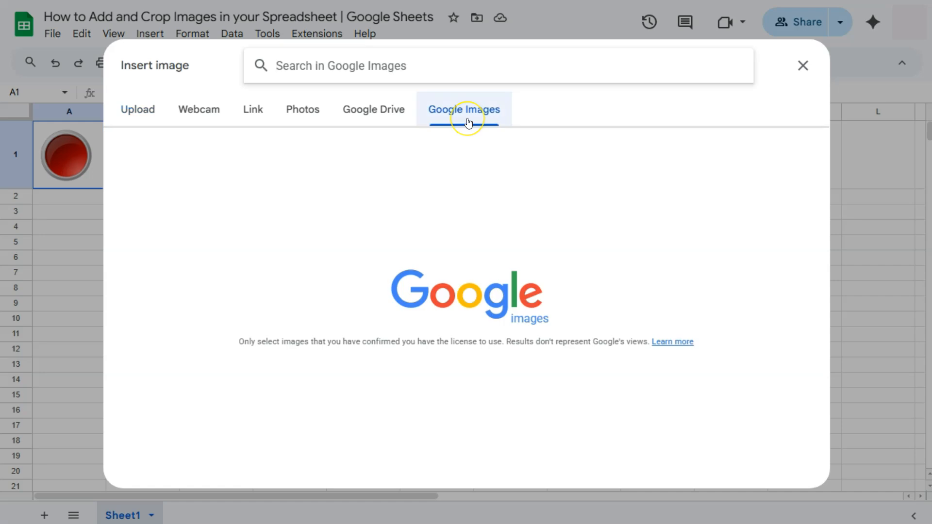
{"action": "left_click", "coordinate": [354, 71]}
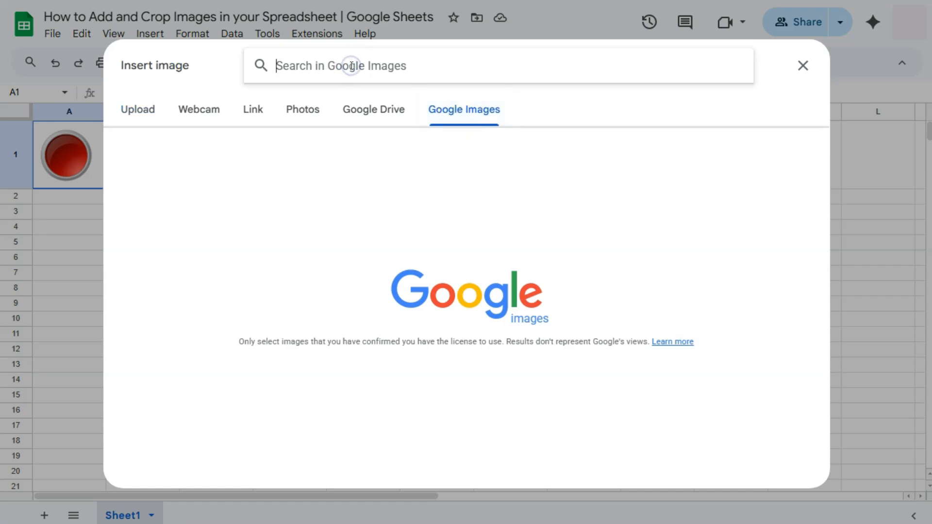
{"action": "type", "text": "button"}
{"action": "key", "text": "Return"}
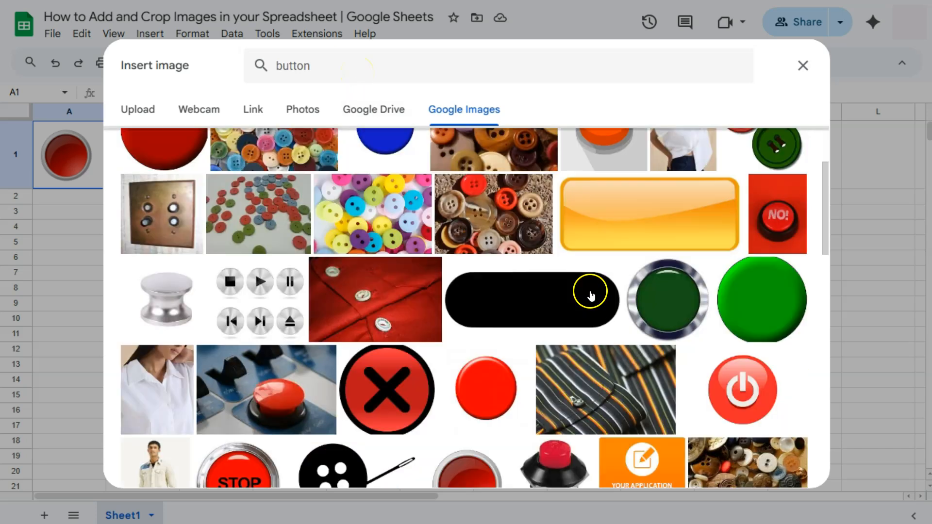
Insert the same silver-rimmed red button picture as a floating image over the cells.
{"action": "scroll", "coordinate": [588, 291], "scroll_direction": "down", "scroll_amount": 5}
{"action": "left_click", "coordinate": [479, 410]}
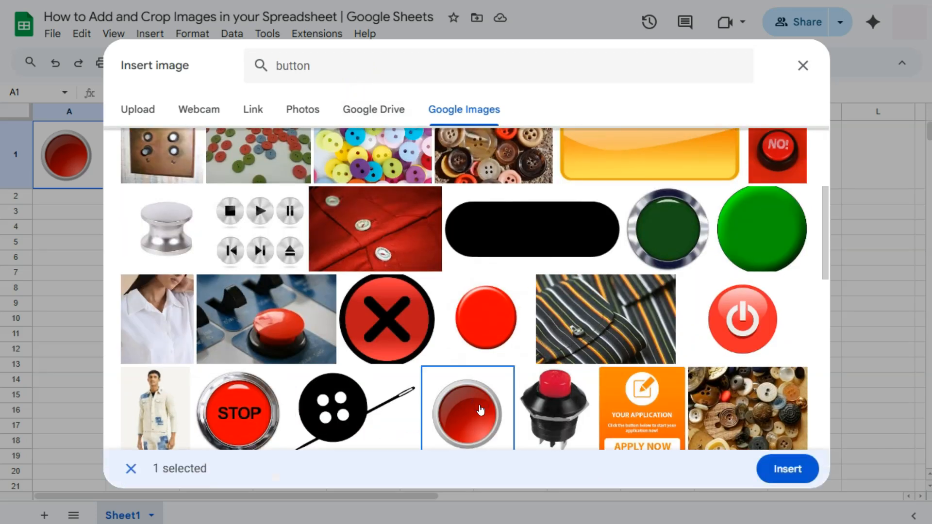
{"action": "left_click", "coordinate": [767, 470]}
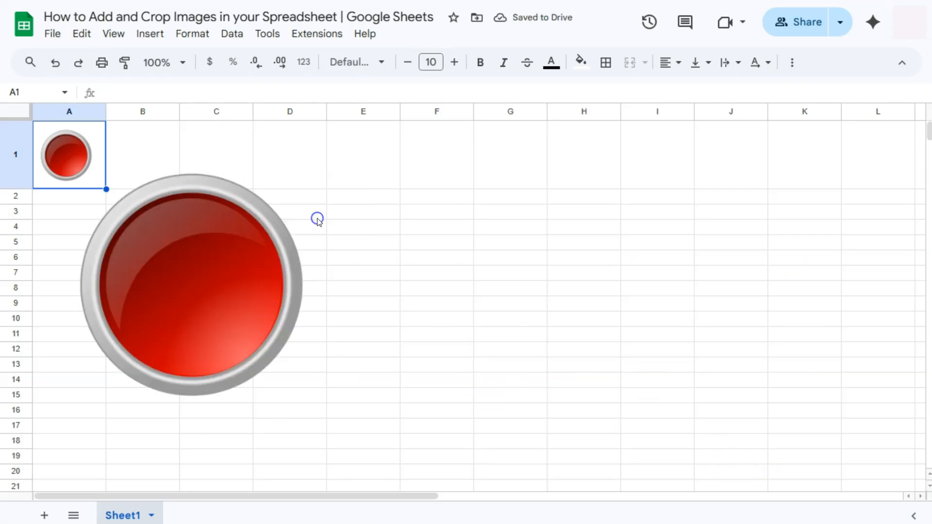
Move the floating button image clear of cell A1 and shrink it proportionally to span columns B to E, down to row 15.
{"action": "left_click", "coordinate": [168, 286]}
{"action": "left_click", "coordinate": [211, 274]}
{"action": "left_click", "coordinate": [225, 328]}
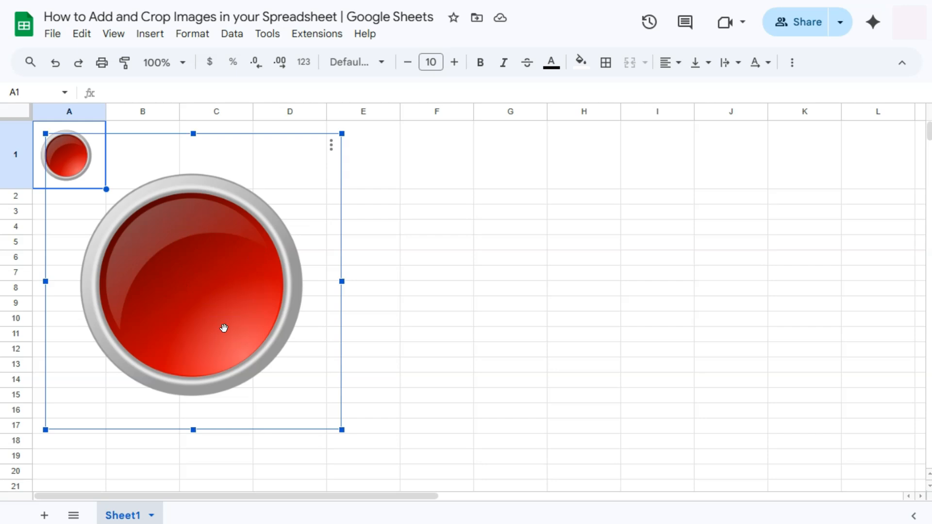
{"action": "left_click_drag", "start_coordinate": [224, 328], "coordinate": [209, 304]}
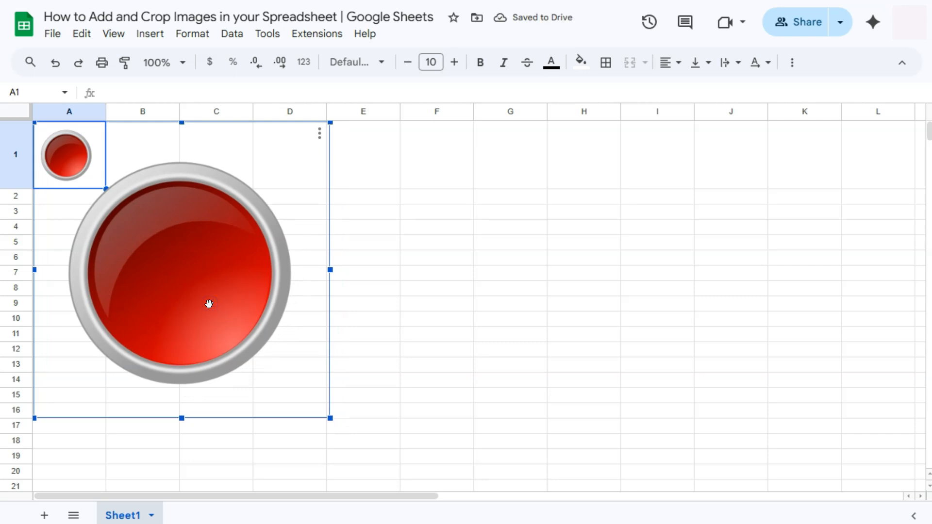
{"action": "left_click_drag", "start_coordinate": [206, 294], "coordinate": [304, 310]}
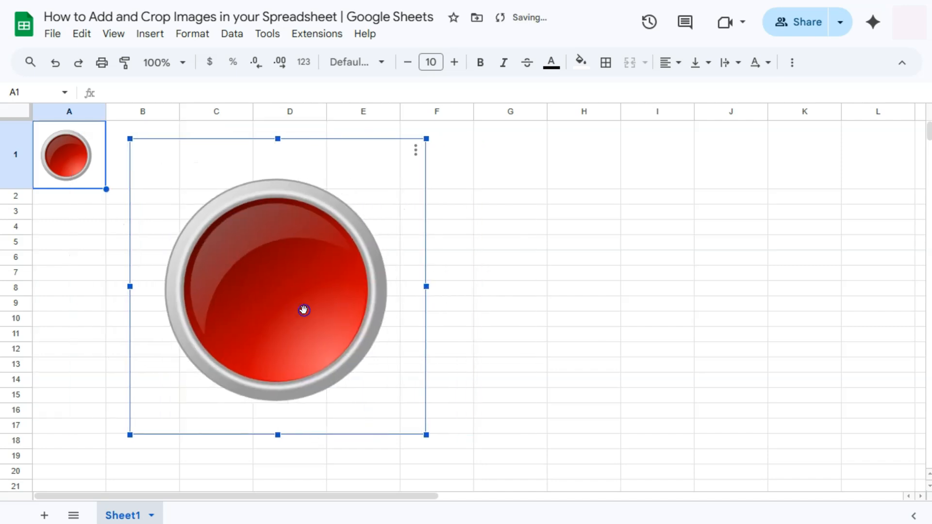
{"action": "left_click_drag", "start_coordinate": [426, 435], "coordinate": [384, 393]}
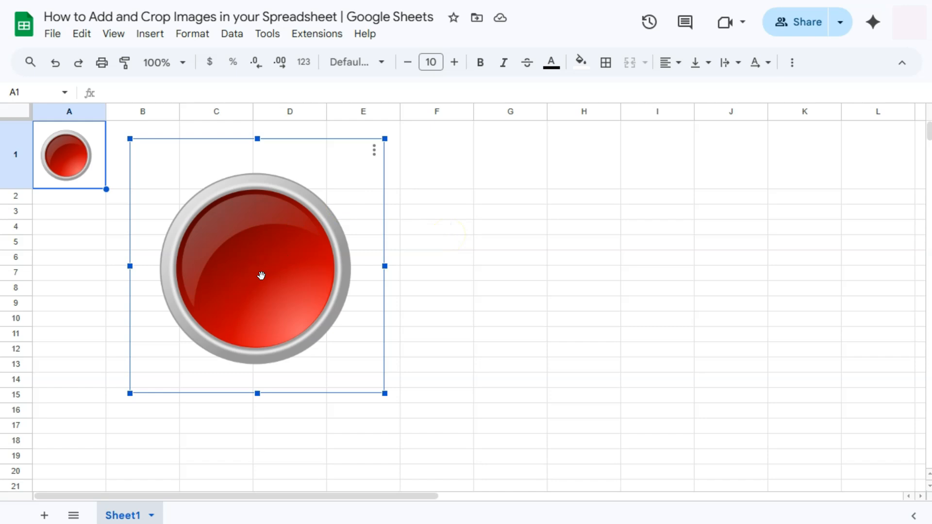
Compare selecting the floating button image with selecting the picture in cell A1.
{"action": "left_click", "coordinate": [244, 260]}
{"action": "left_click", "coordinate": [57, 156]}
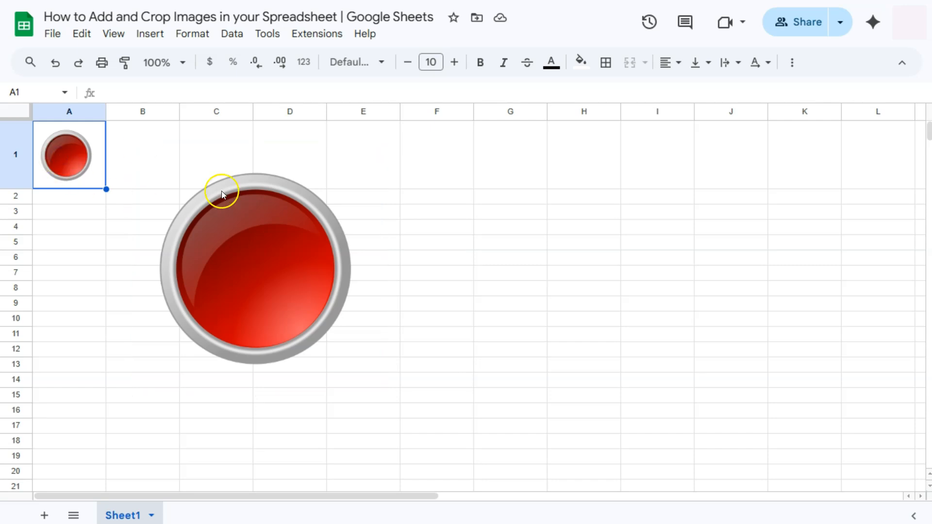
{"action": "left_click", "coordinate": [262, 262]}
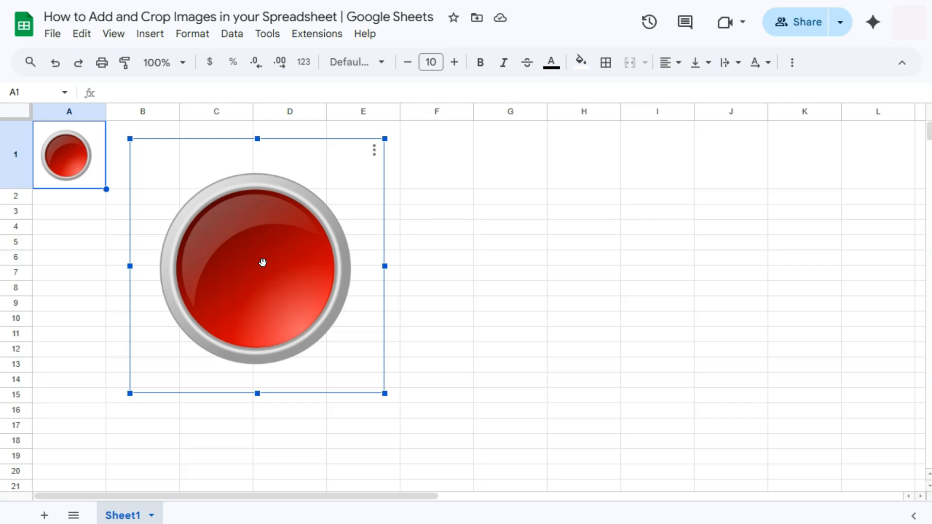
Create a new drawing and search Google Images for "button" as its picture.
{"action": "left_click", "coordinate": [150, 34]}
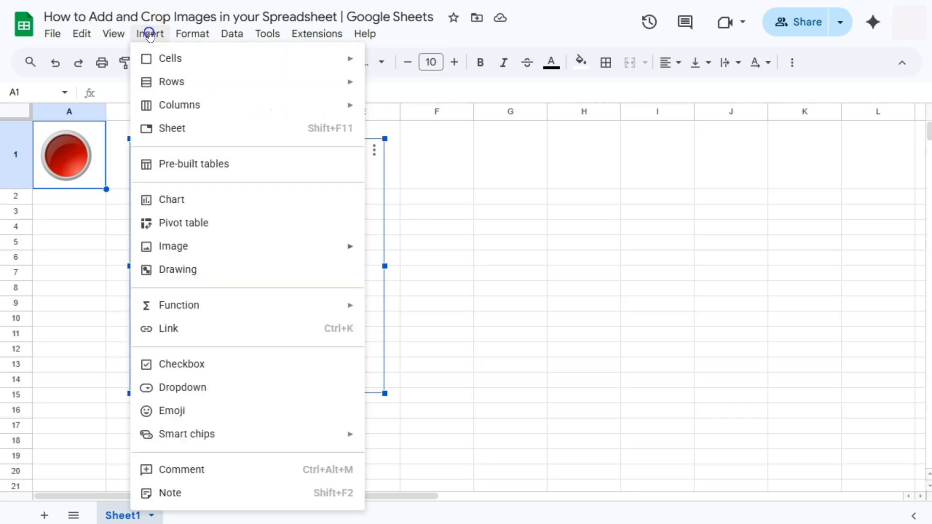
{"action": "left_click", "coordinate": [197, 276]}
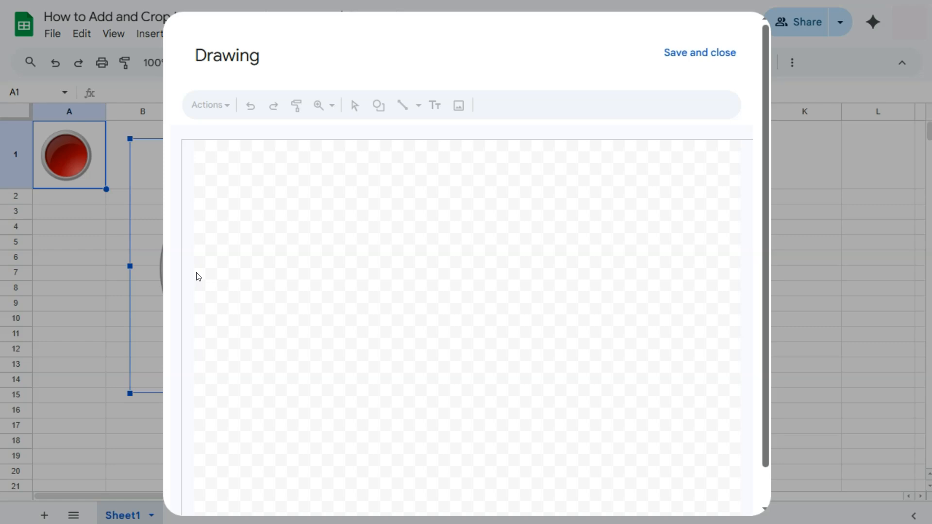
{"action": "left_click", "coordinate": [198, 256]}
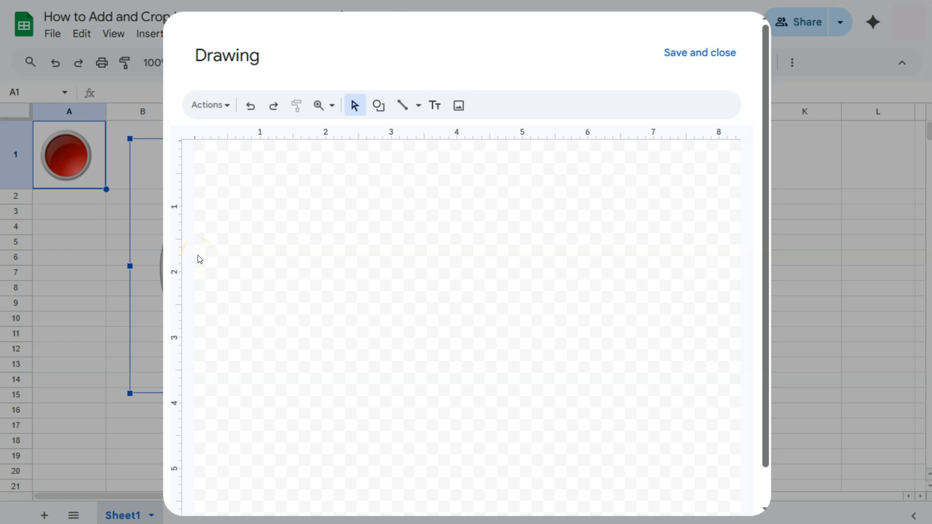
{"action": "left_click", "coordinate": [458, 107]}
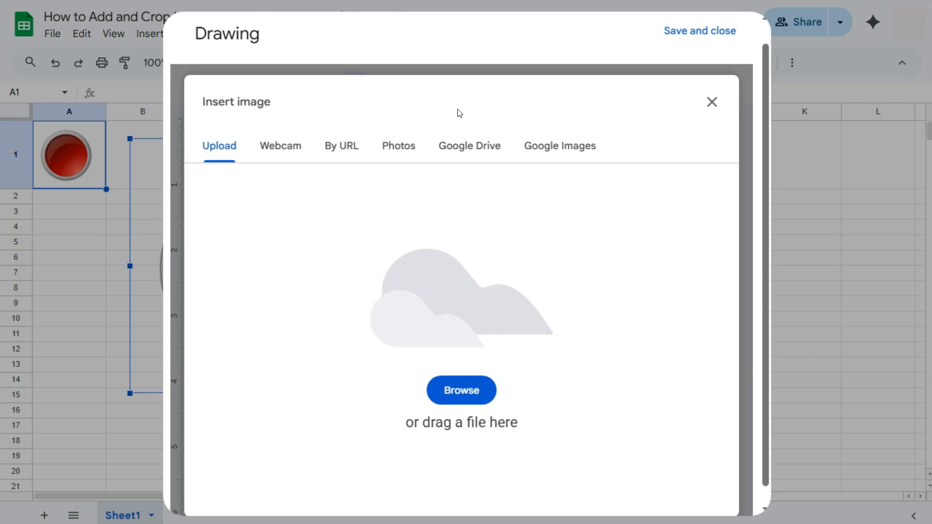
{"action": "left_click", "coordinate": [557, 155]}
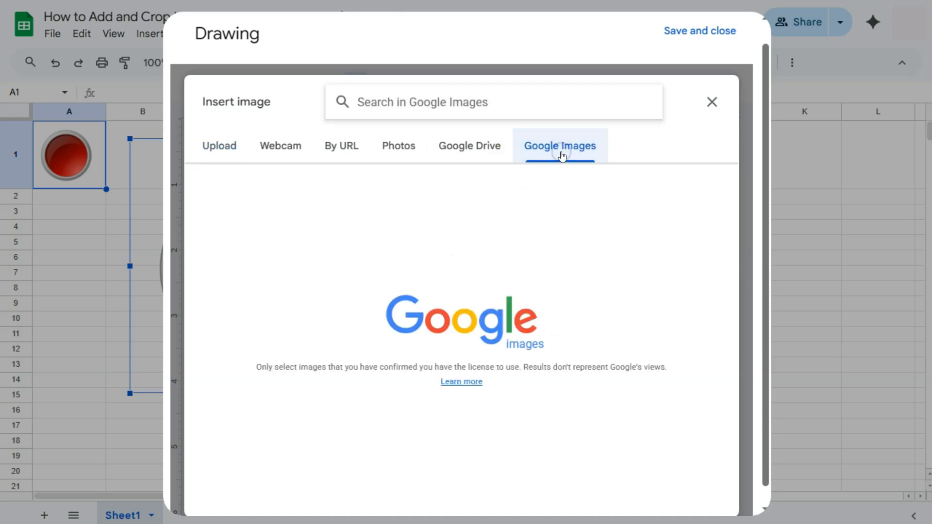
{"action": "left_click", "coordinate": [443, 104]}
{"action": "type", "text": "button"}
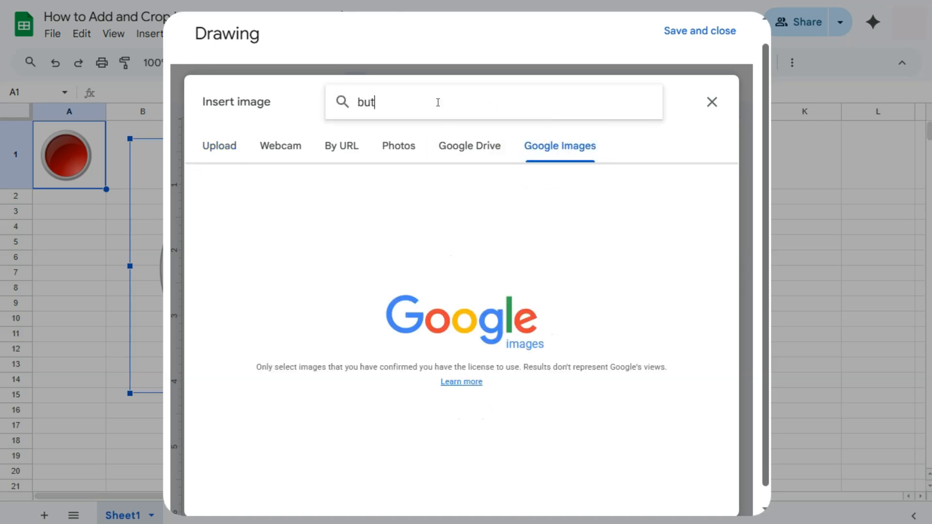
{"action": "key", "text": "Return"}
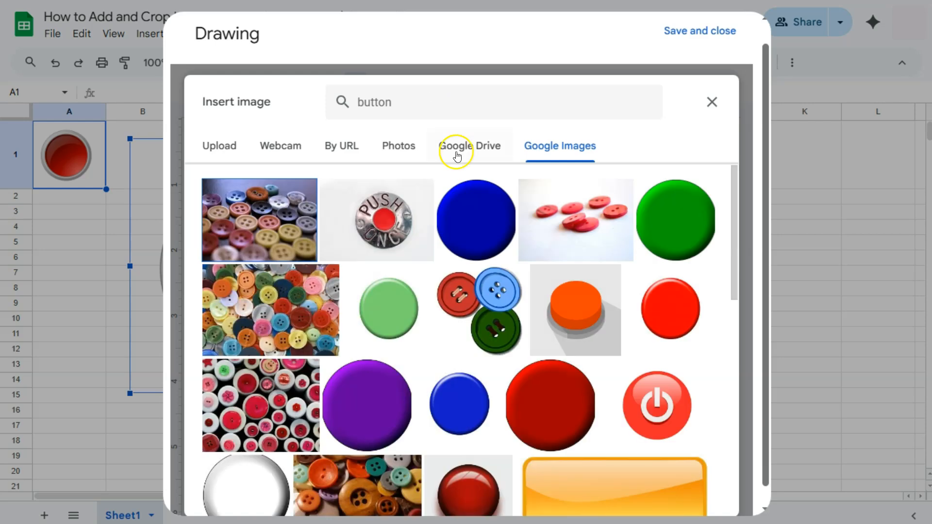
Insert the silver-rimmed red button picture from the image search results into the drawing.
{"action": "scroll", "coordinate": [585, 379], "scroll_direction": "down", "scroll_amount": 4}
{"action": "scroll", "coordinate": [585, 379], "scroll_direction": "down", "scroll_amount": 1}
{"action": "scroll", "coordinate": [483, 376], "scroll_direction": "down", "scroll_amount": 2}
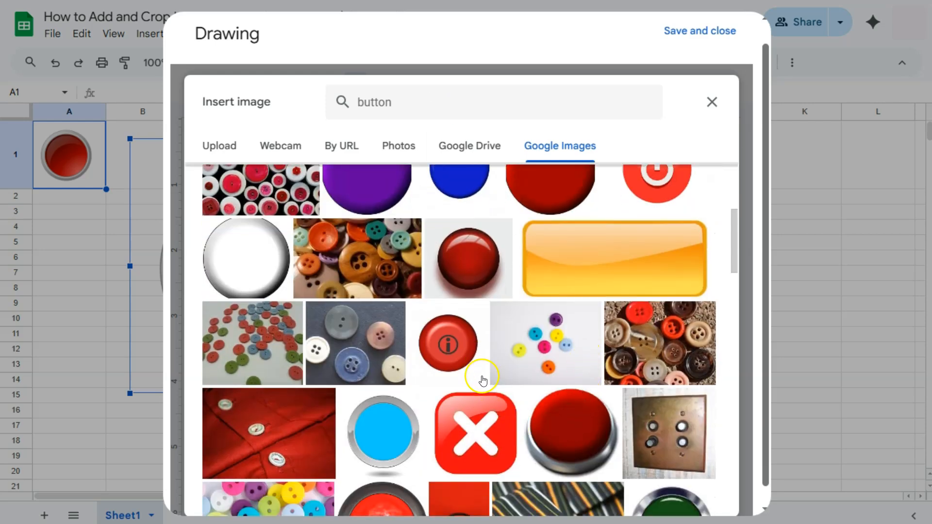
{"action": "scroll", "coordinate": [519, 353], "scroll_direction": "down", "scroll_amount": 6}
{"action": "left_click", "coordinate": [393, 360]}
{"action": "left_click", "coordinate": [697, 496]}
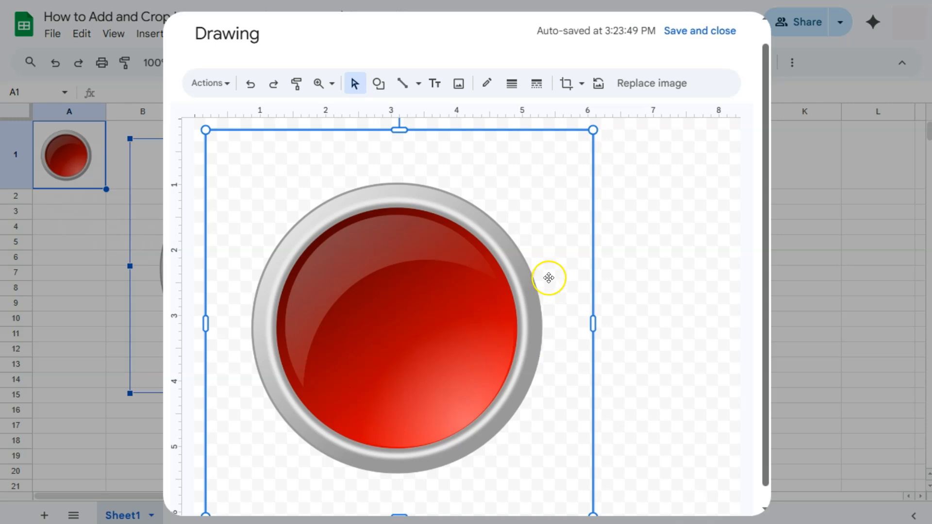
Try cropping away the upper half of the button image in the drawing, and undo that crop.
{"action": "left_click", "coordinate": [570, 88]}
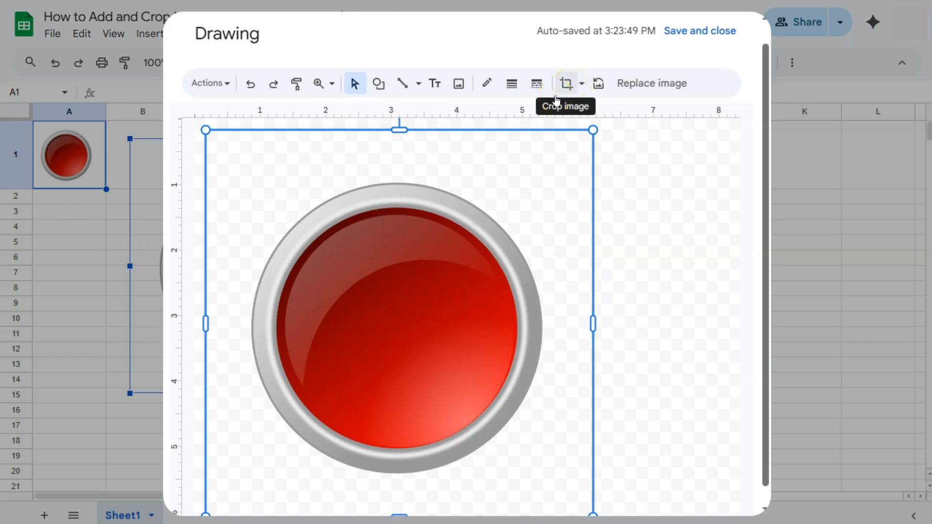
{"action": "left_click", "coordinate": [568, 166]}
{"action": "double_click", "coordinate": [568, 166]}
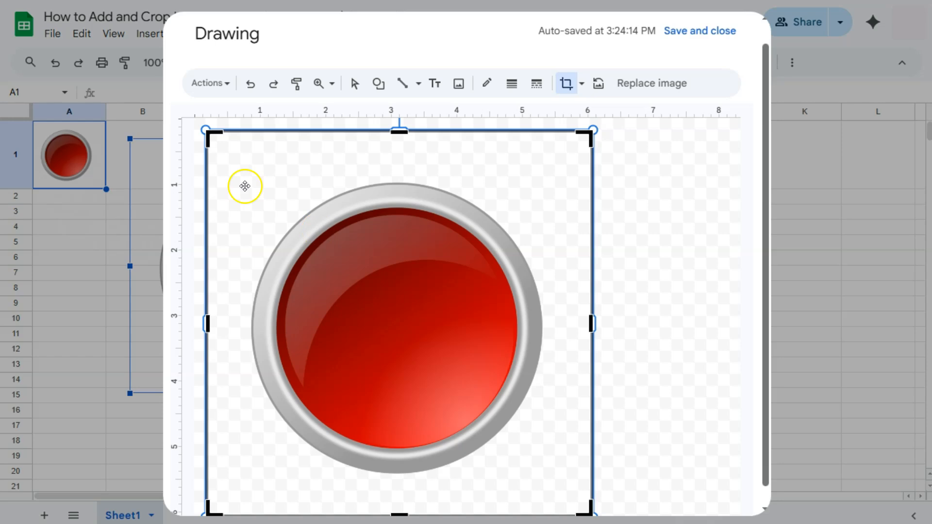
{"action": "left_click_drag", "start_coordinate": [398, 129], "coordinate": [401, 324]}
{"action": "left_click", "coordinate": [714, 318]}
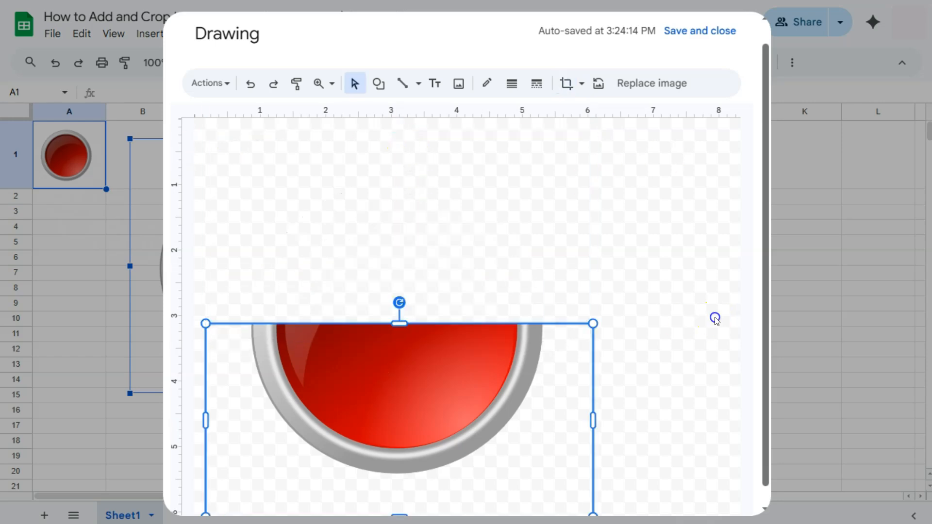
{"action": "left_click", "coordinate": [716, 319]}
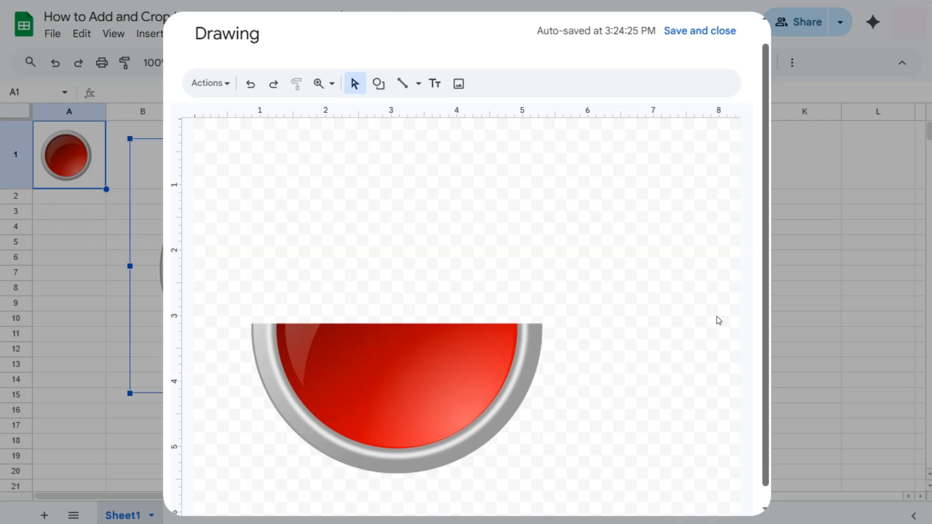
{"action": "left_click", "coordinate": [250, 84]}
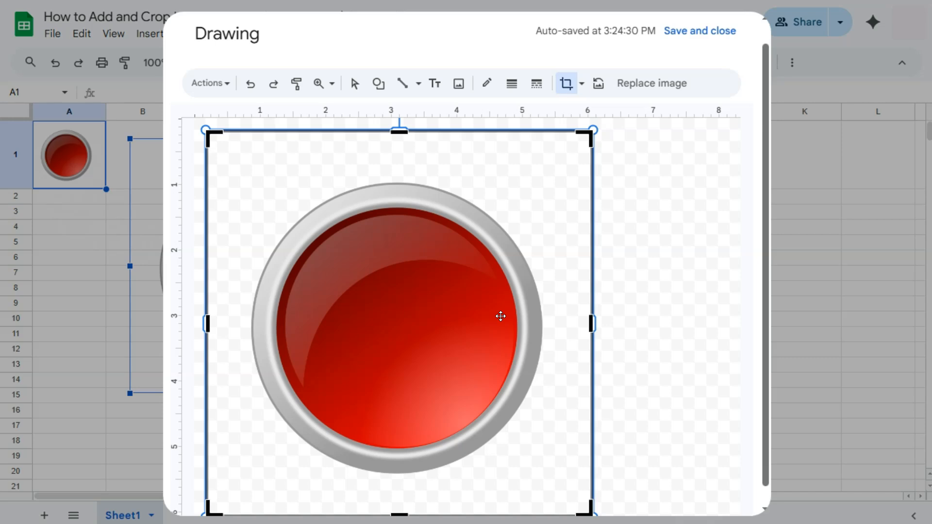
Crop the button image to the three-quarter pie shape and save the drawing into the sheet.
{"action": "left_click", "coordinate": [581, 85]}
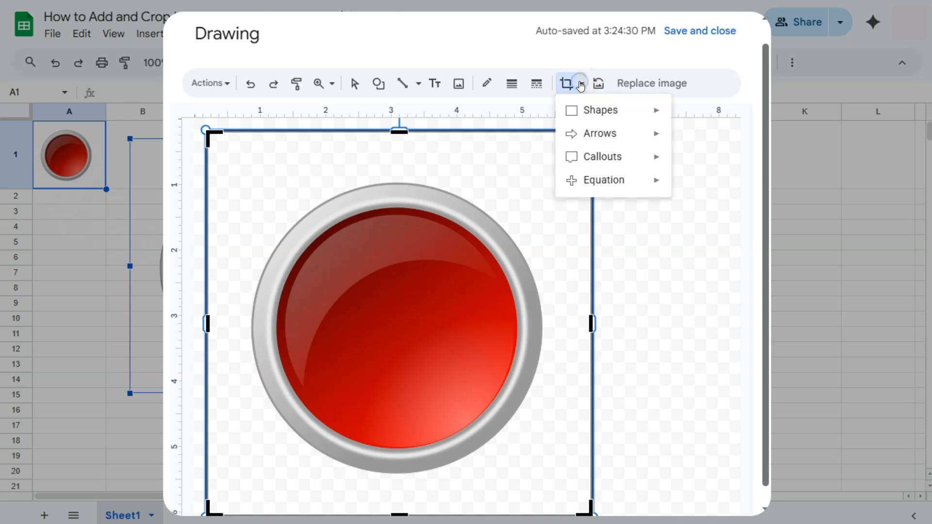
{"action": "left_click", "coordinate": [615, 113]}
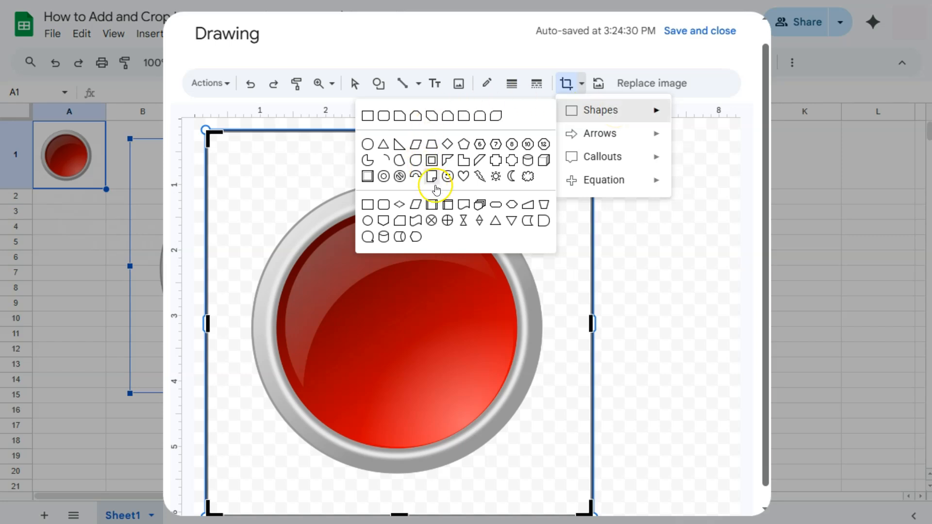
{"action": "left_click", "coordinate": [369, 162]}
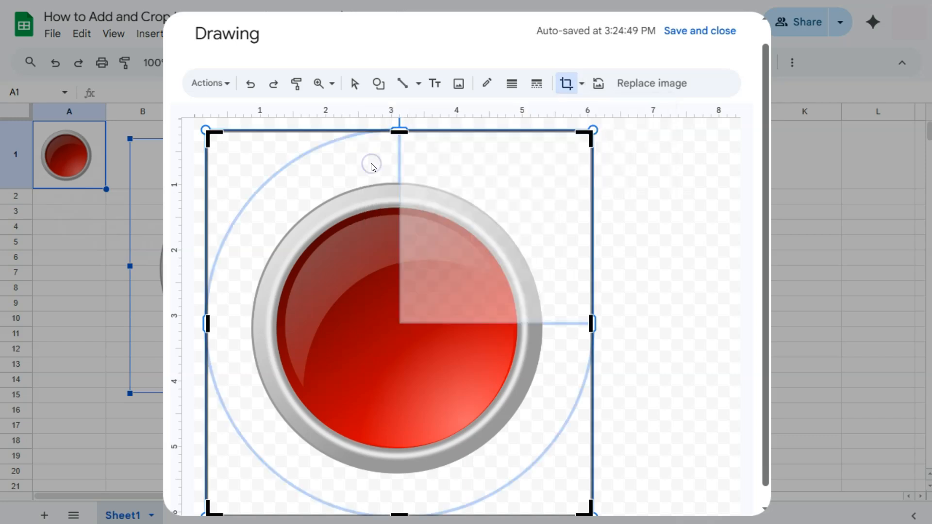
{"action": "left_click", "coordinate": [672, 254]}
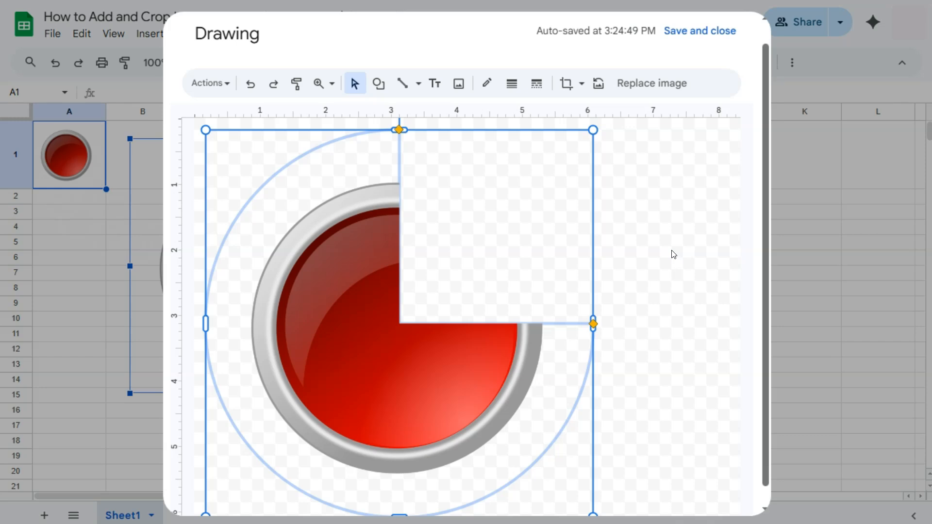
{"action": "left_click", "coordinate": [672, 253]}
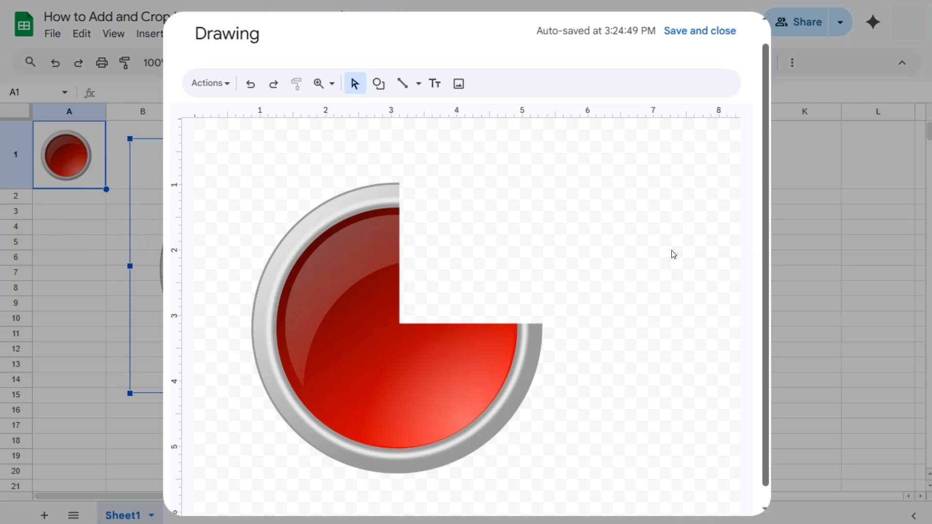
{"action": "left_click", "coordinate": [669, 248]}
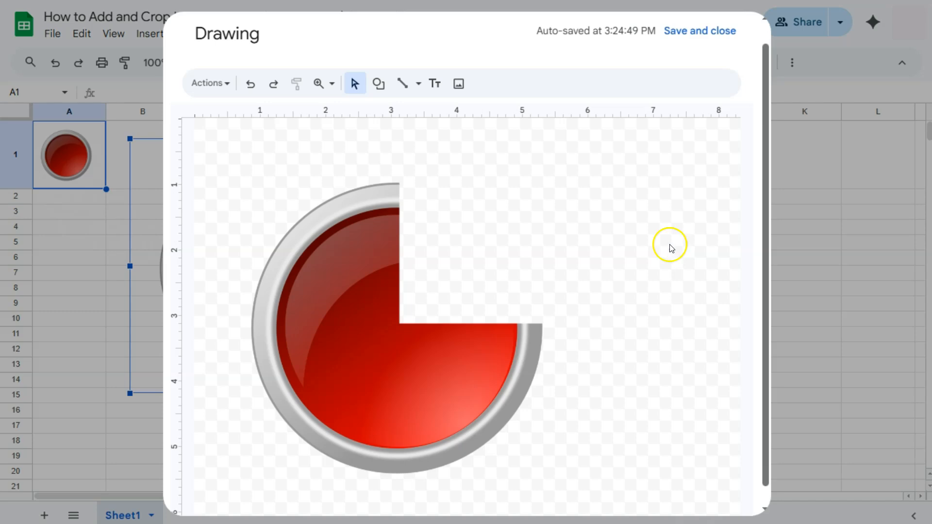
{"action": "left_click", "coordinate": [687, 32]}
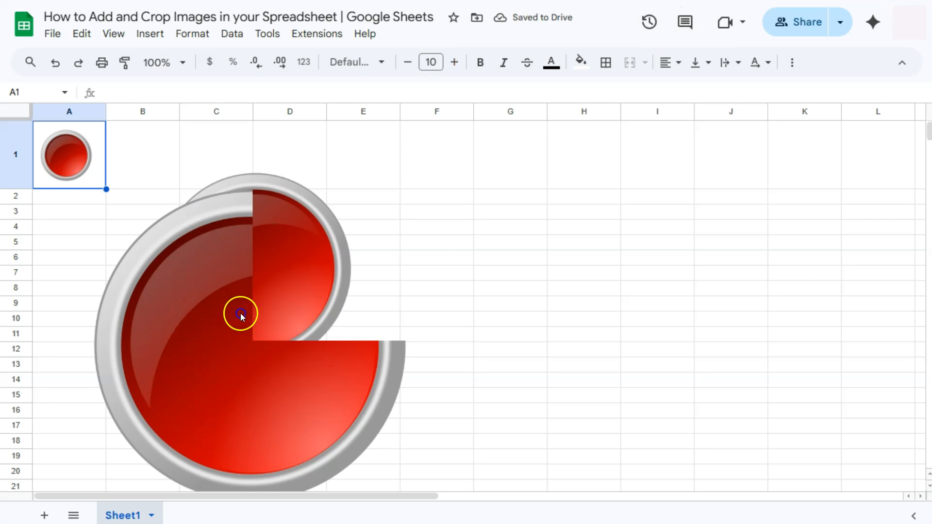
Move the cropped button drawing off the floating image and shrink it proportionally to fit within cell B1.
{"action": "mouse_move", "coordinate": [185, 311]}
{"action": "left_mouse_down"}
{"action": "mouse_move", "coordinate": [285, 260]}
{"action": "mouse_move", "coordinate": [567, 235]}
{"action": "mouse_move", "coordinate": [558, 214]}
{"action": "left_mouse_up"}
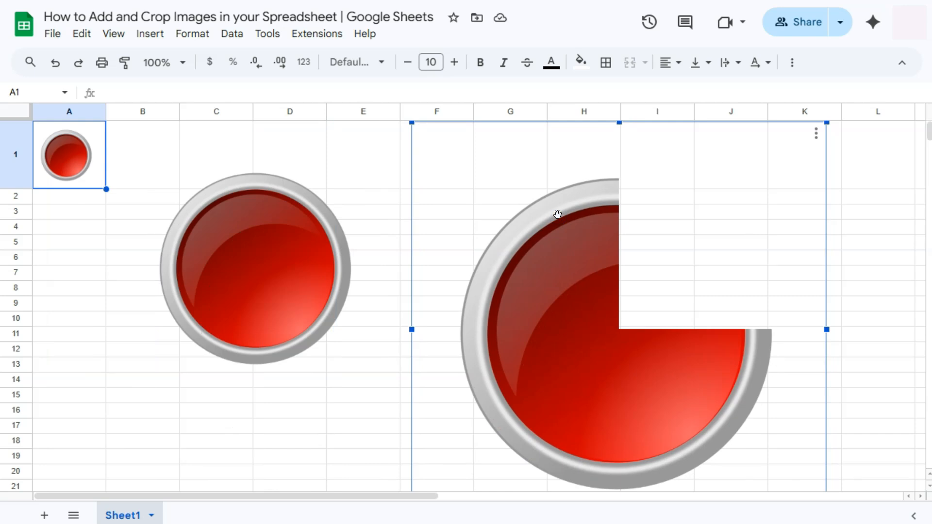
{"action": "left_click_drag", "start_coordinate": [825, 123], "coordinate": [118, 131]}
{"action": "left_click_drag", "start_coordinate": [197, 231], "coordinate": [141, 157]}
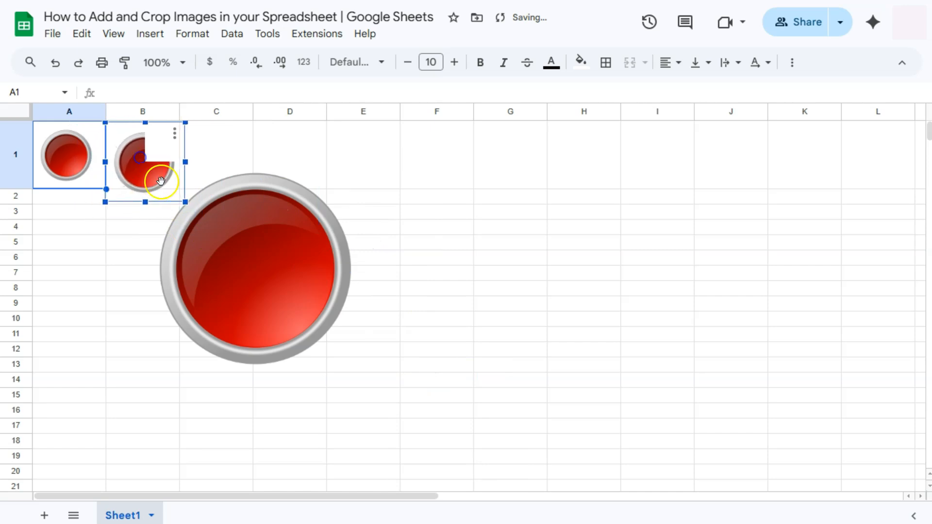
{"action": "left_click_drag", "start_coordinate": [184, 201], "coordinate": [172, 186]}
{"action": "left_click_drag", "start_coordinate": [77, 328], "coordinate": [73, 319]}
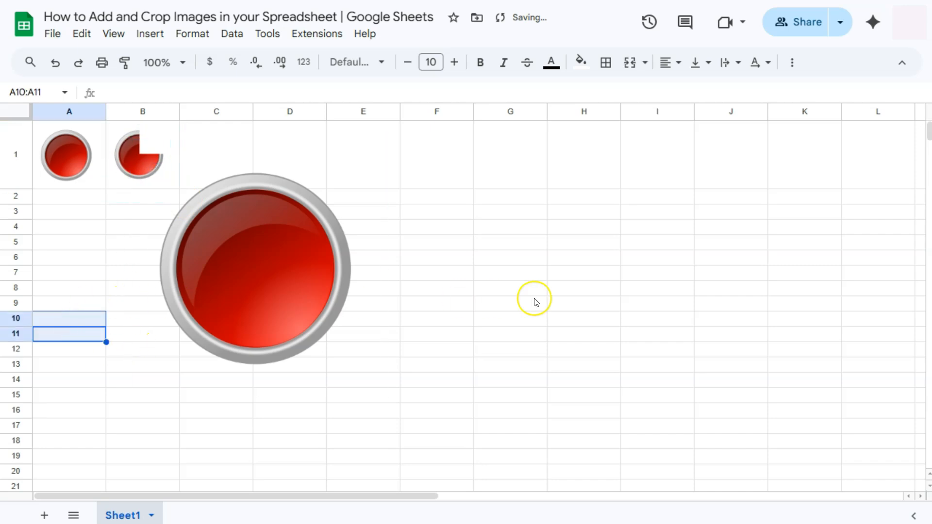